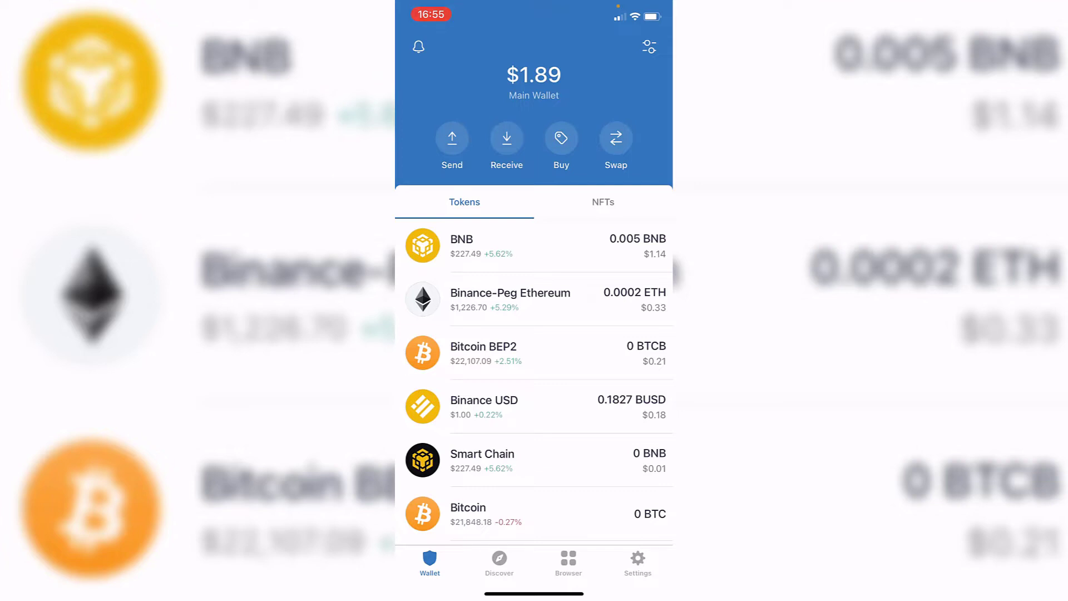
- Filter tokens to USDT, keeping Tether TRC20 and BSC-USD on and ERC20 and USDTBEP2 off
left_click(650, 46)
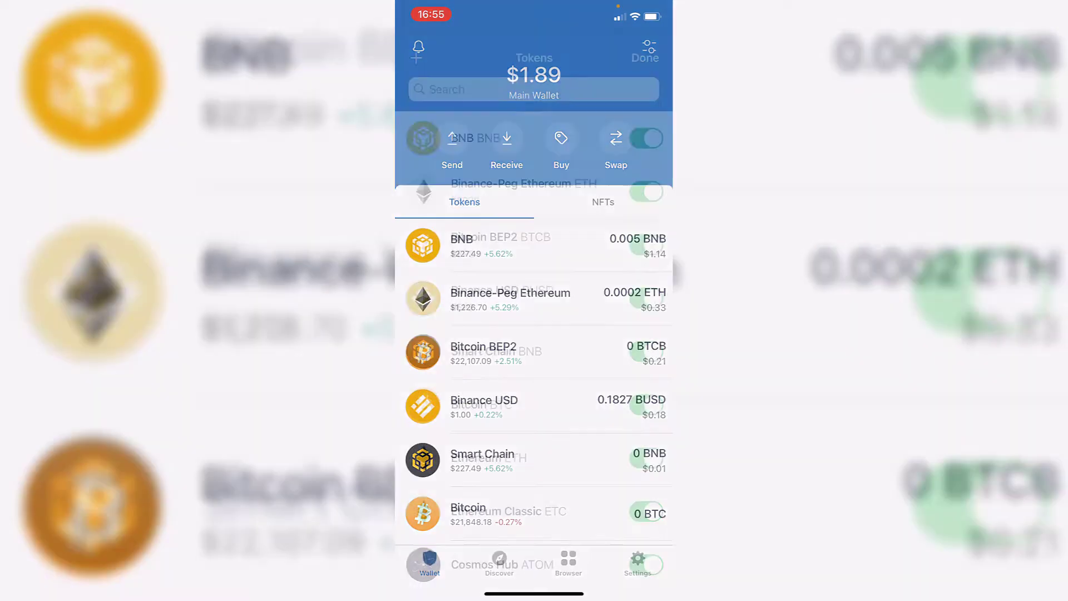
left_click(534, 90)
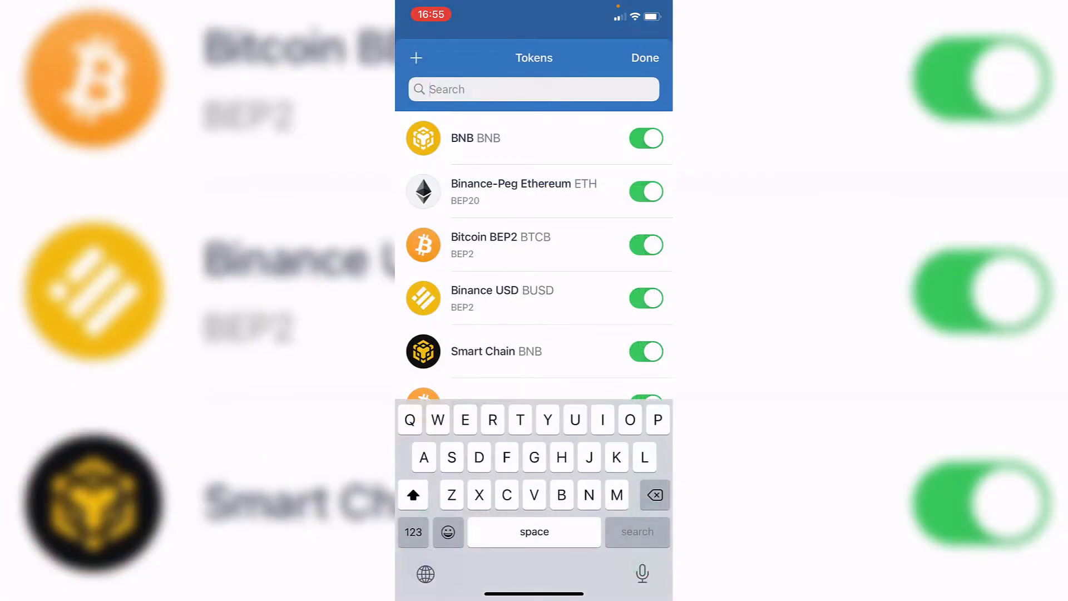
type("USD")
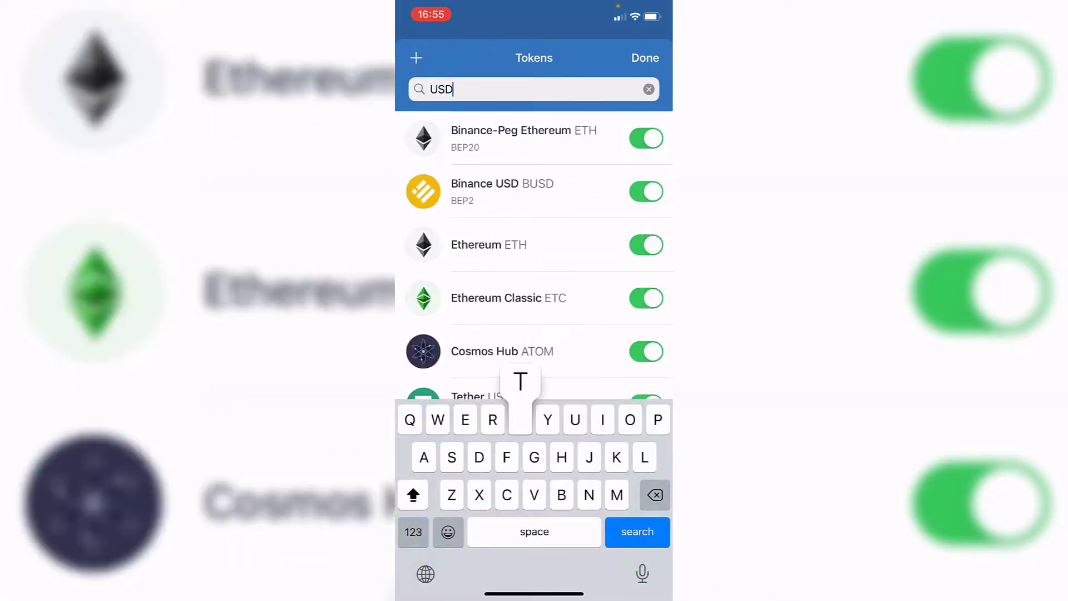
type("T")
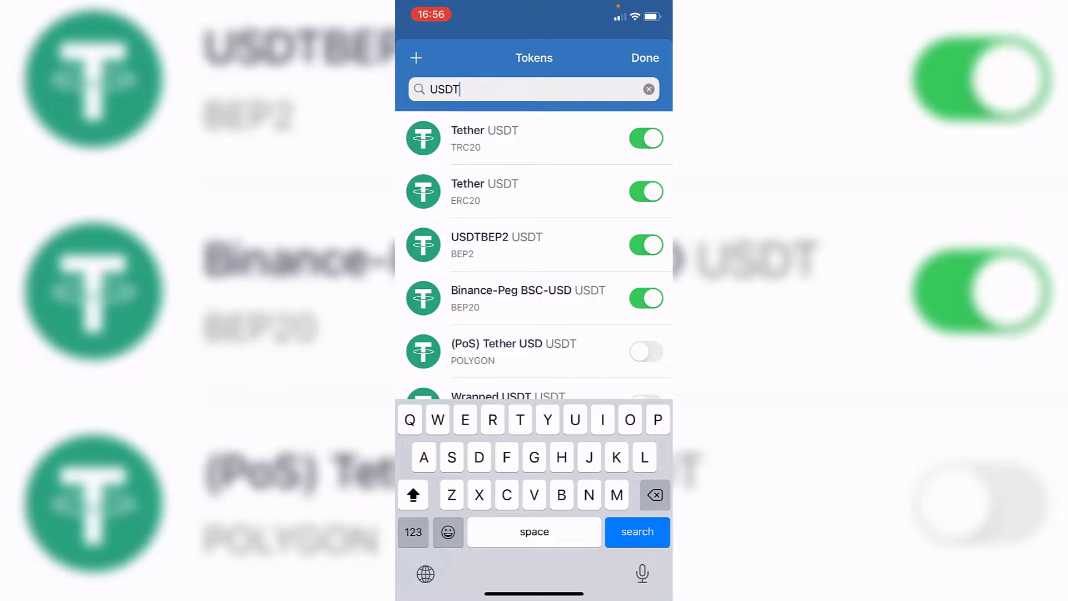
left_click(646, 138)
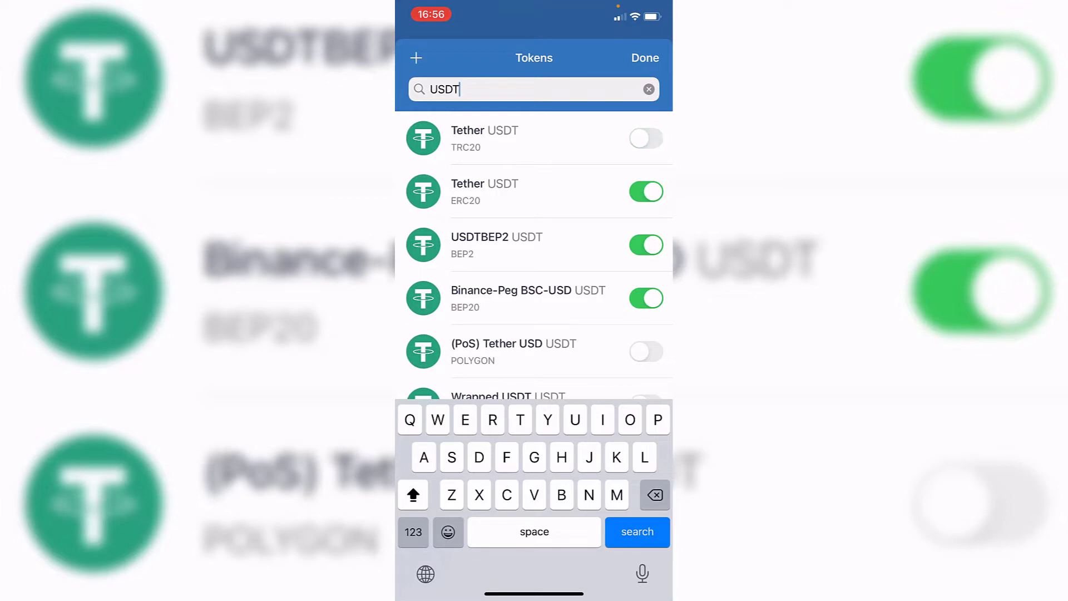
left_click(645, 137)
left_click(645, 244)
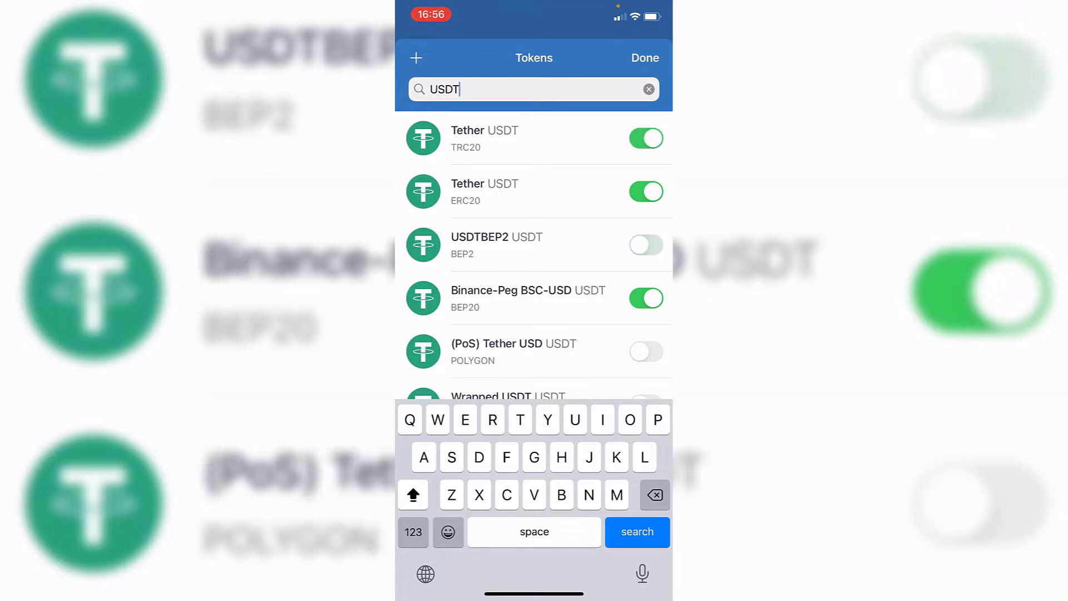
left_click(647, 191)
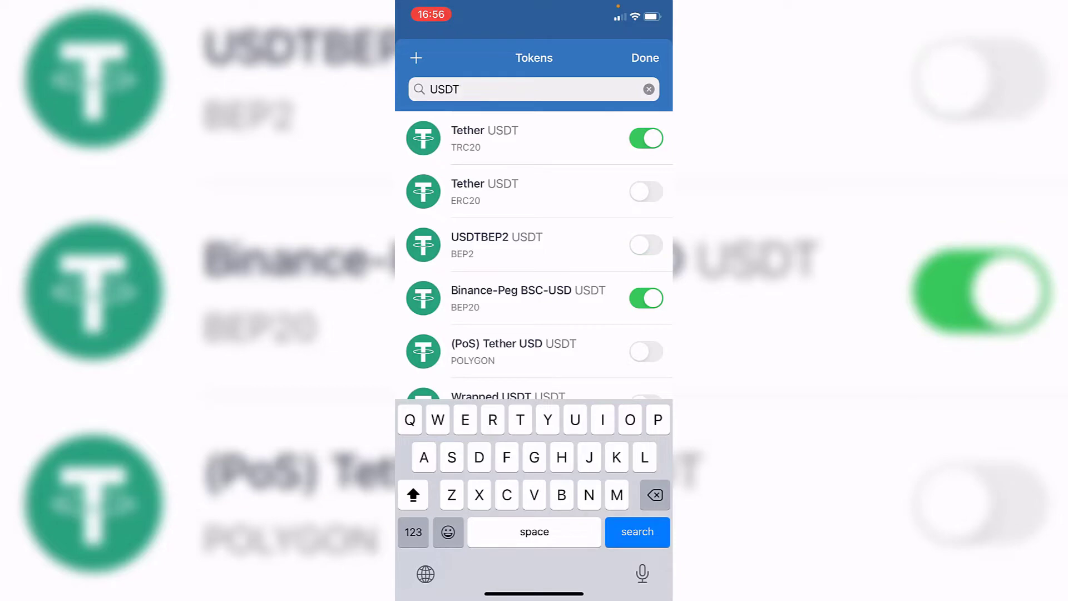
scroll(535, 333, "down", 2)
scroll(535, 334, "up", 2)
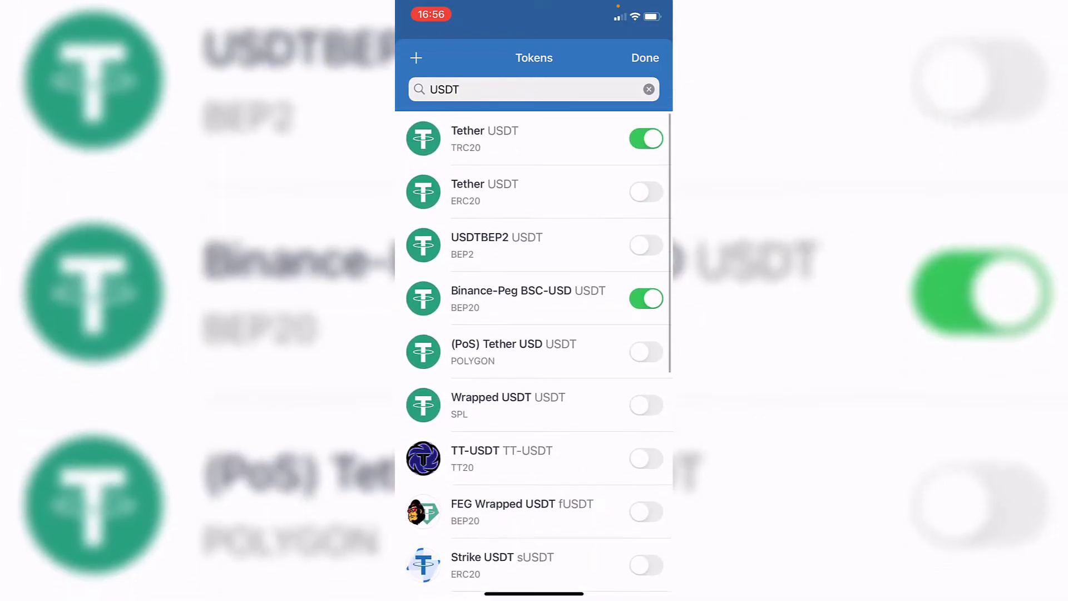
- Finish token management and briefly view the Binance-Peg BSC-USD token page before returning to Wallet
left_click(645, 58)
scroll(534, 375, "down", 3)
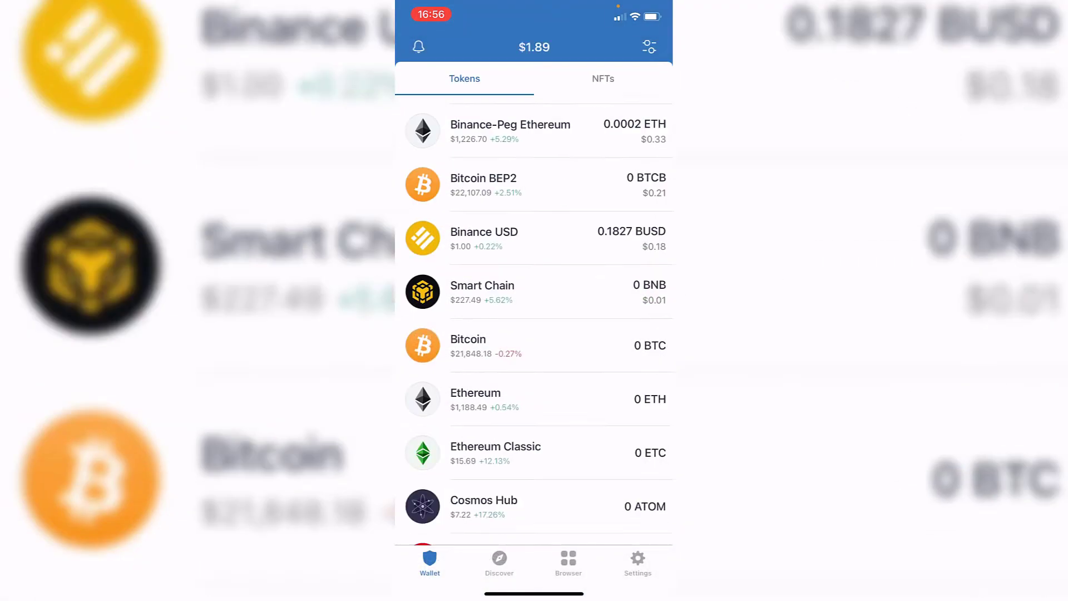
scroll(533, 375, "down", 5)
scroll(534, 375, "up", 10)
scroll(535, 375, "up", 2)
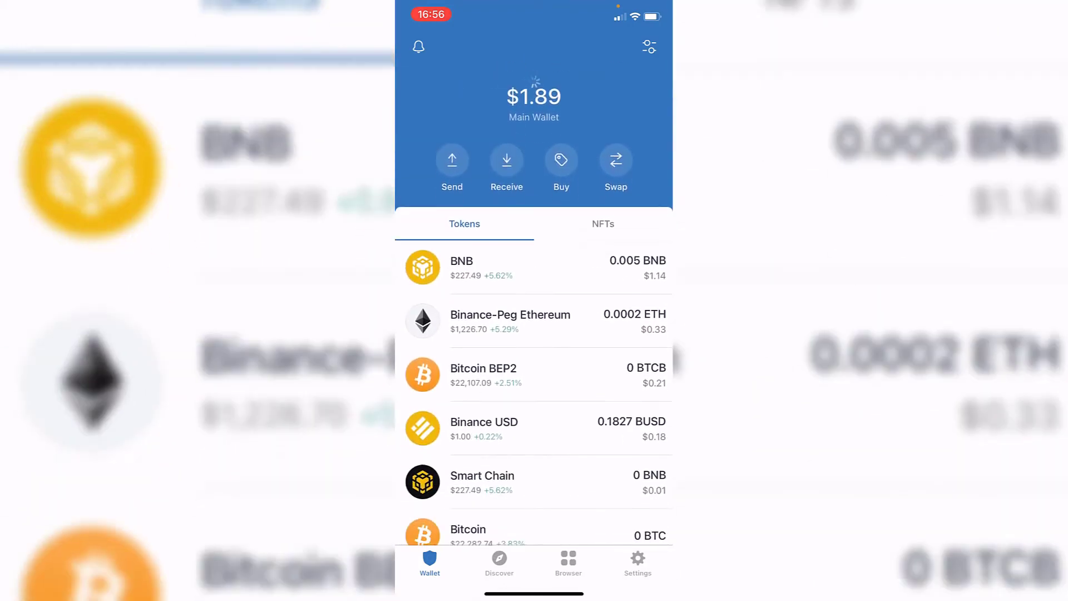
scroll(534, 375, "down", 5)
scroll(534, 376, "down", 3)
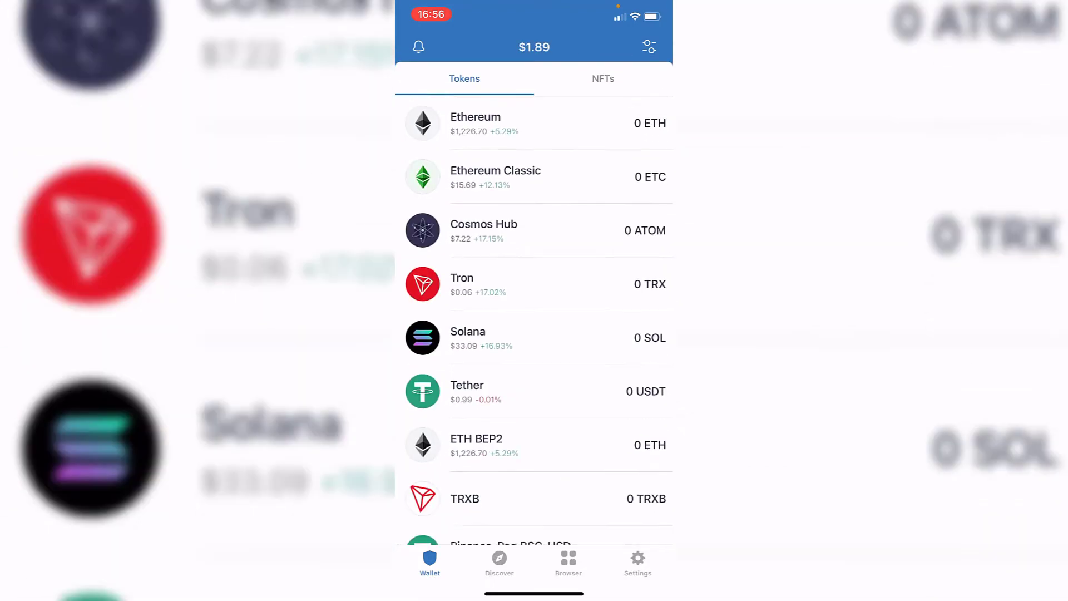
scroll(534, 376, "down", 1)
scroll(535, 333, "down", 3)
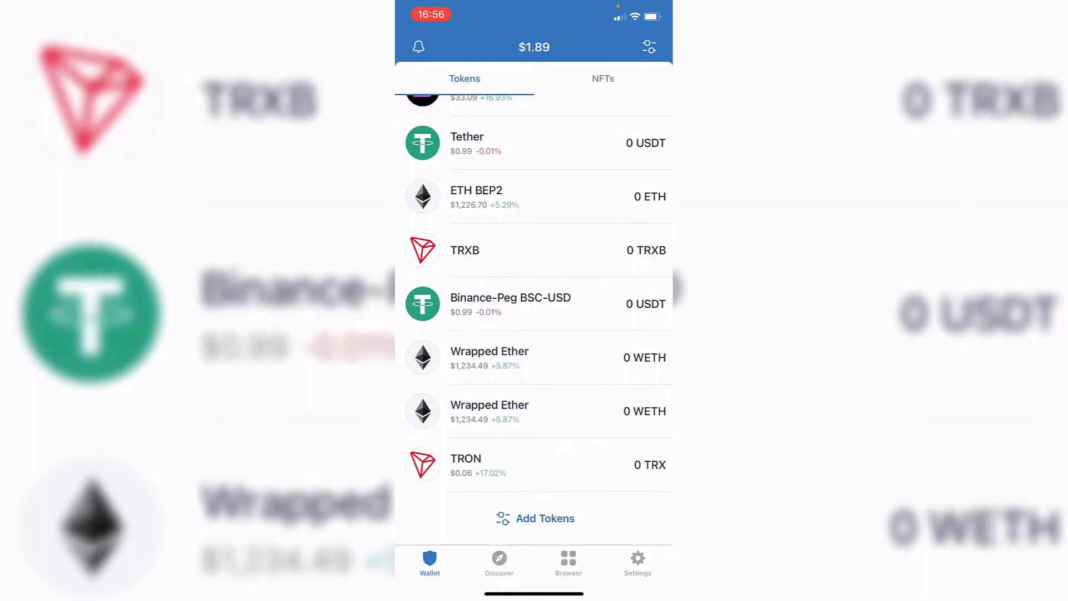
left_click(533, 303)
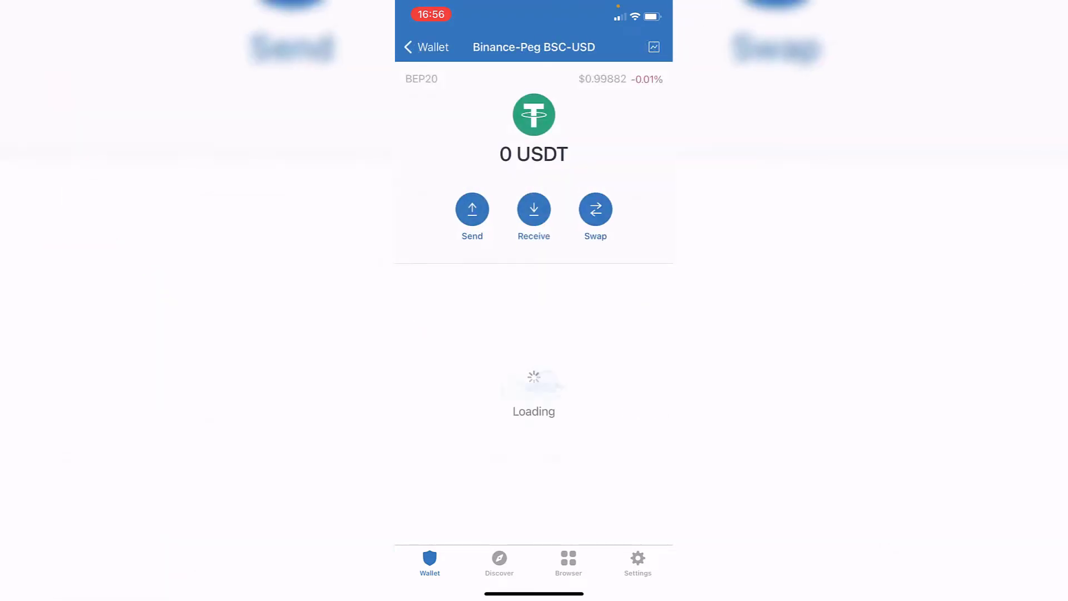
left_click(426, 47)
scroll(534, 334, "up", 5)
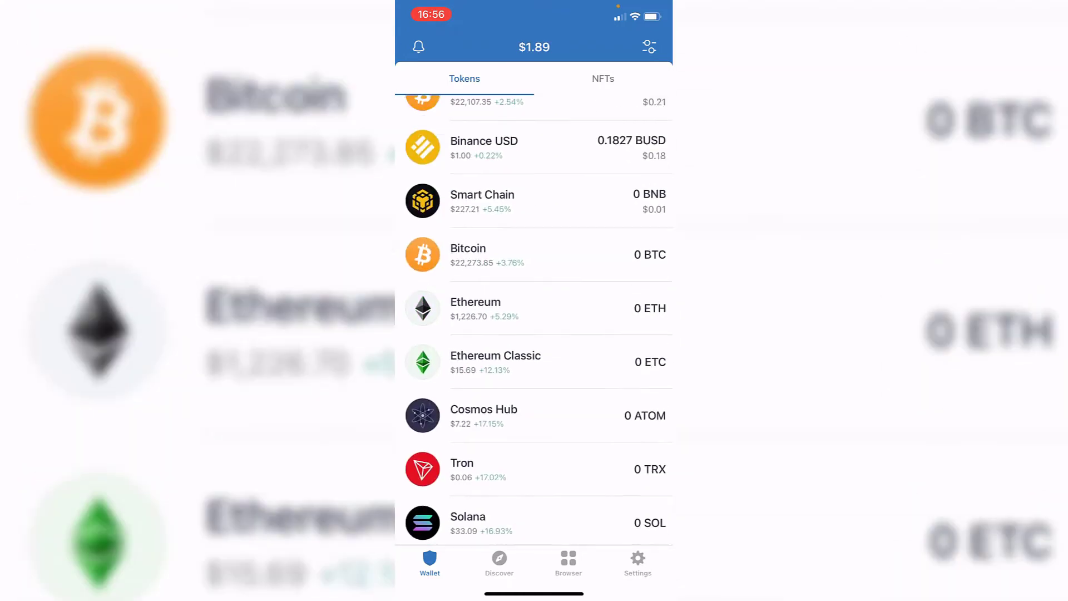
scroll(534, 333, "up", 5)
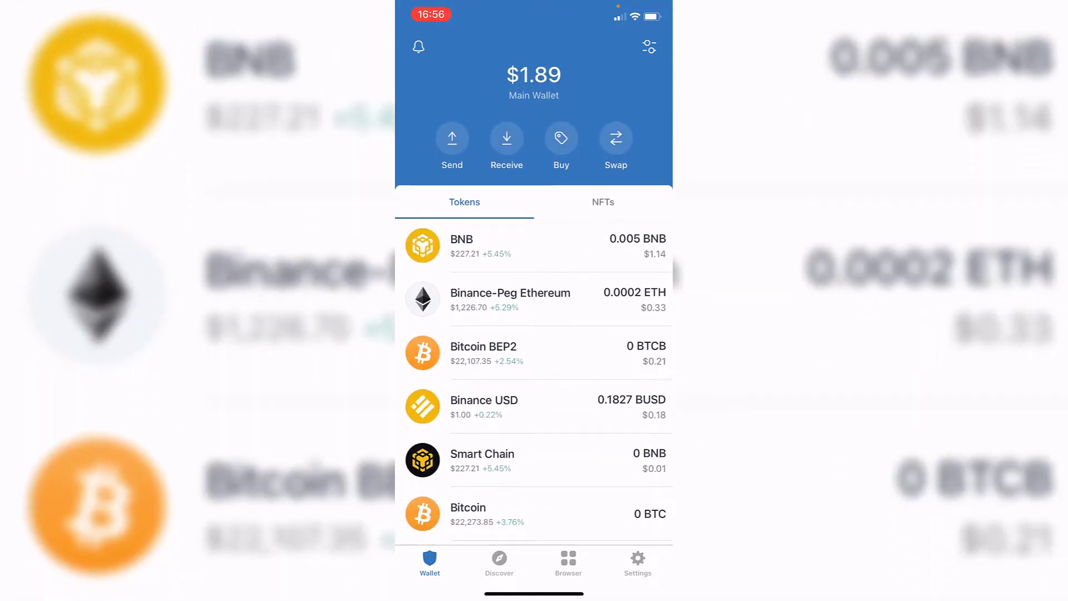
- Search USDT in Buy and start a US$50 Tether purchase through Binance Connect
left_click(560, 146)
left_click(534, 89)
type("Usdt")
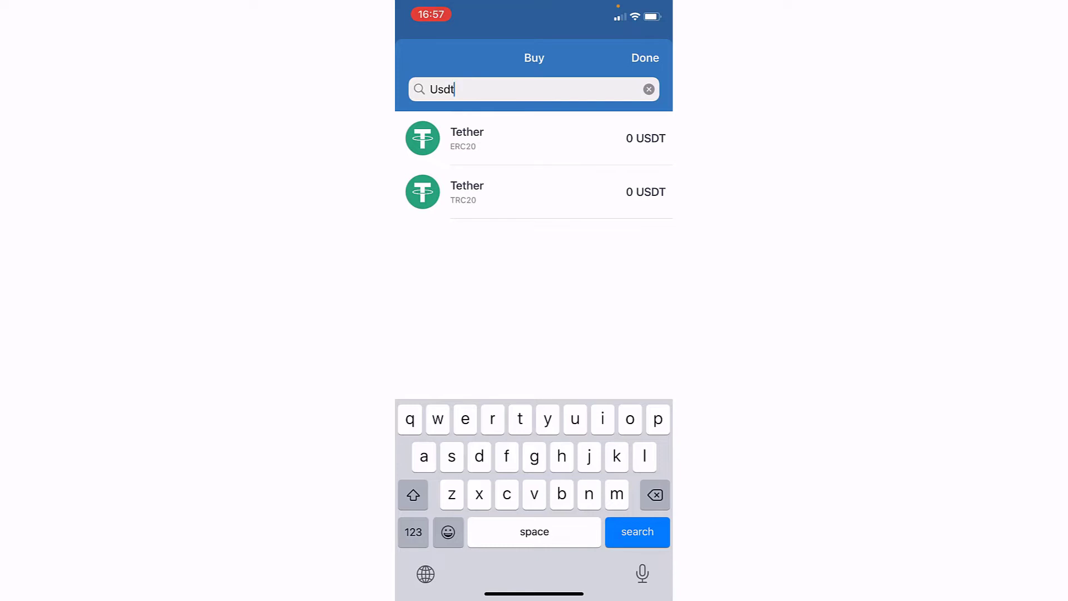
left_click(467, 138)
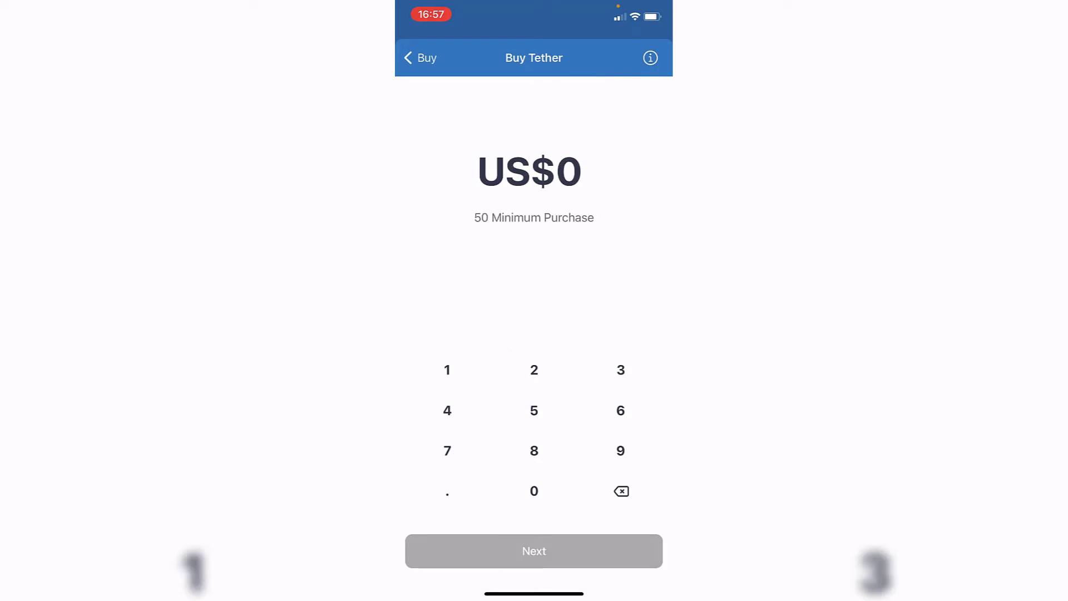
left_click(534, 410)
left_click(534, 491)
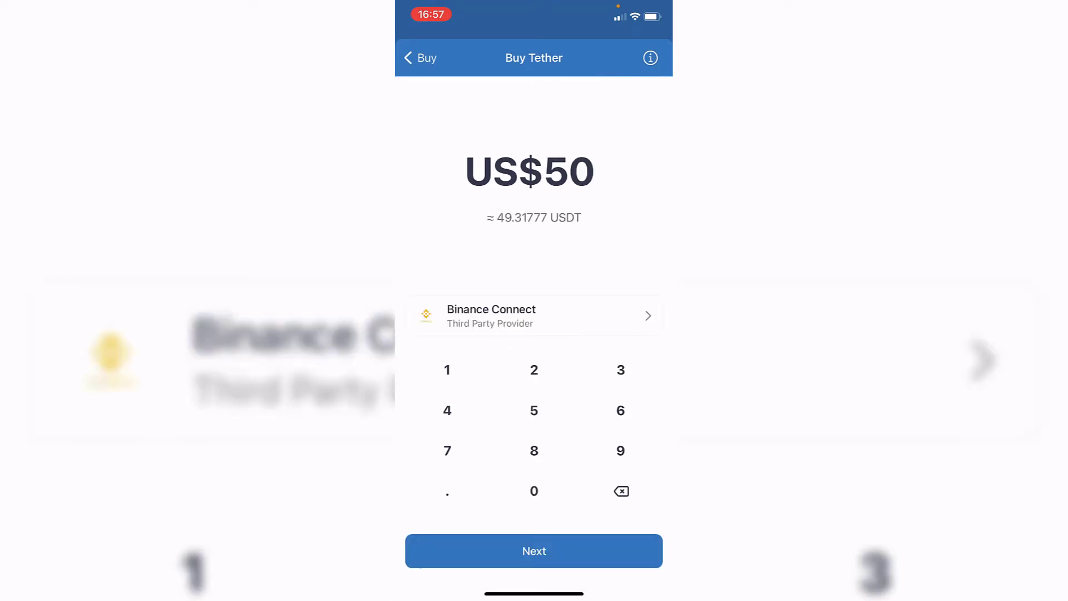
left_click(534, 551)
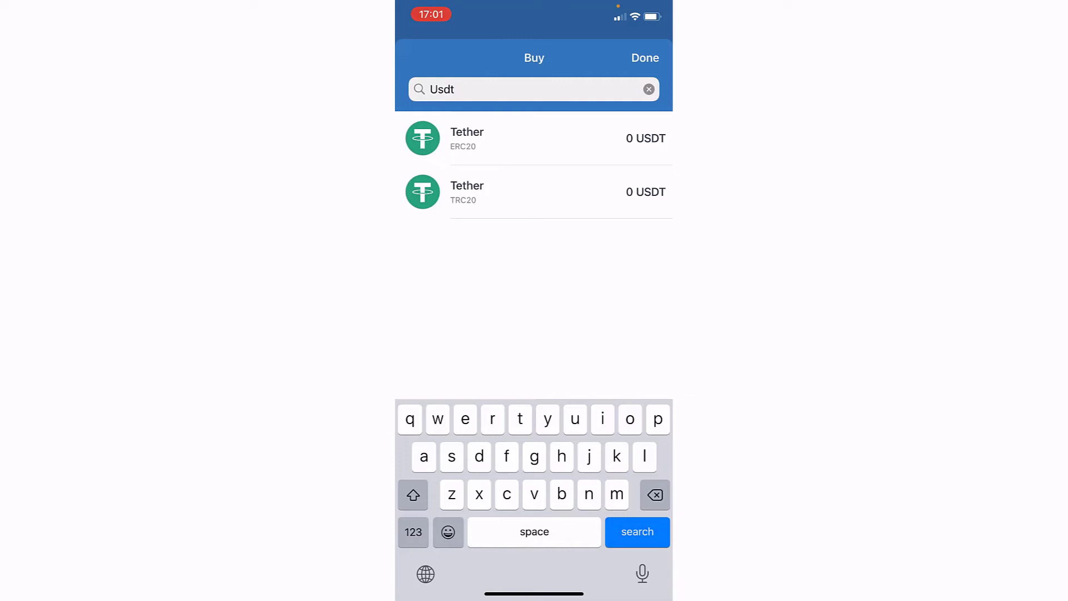
- From the Binance-Peg BSC-USD page, open a BNB-to-USDT swap, then close it
left_click(645, 57)
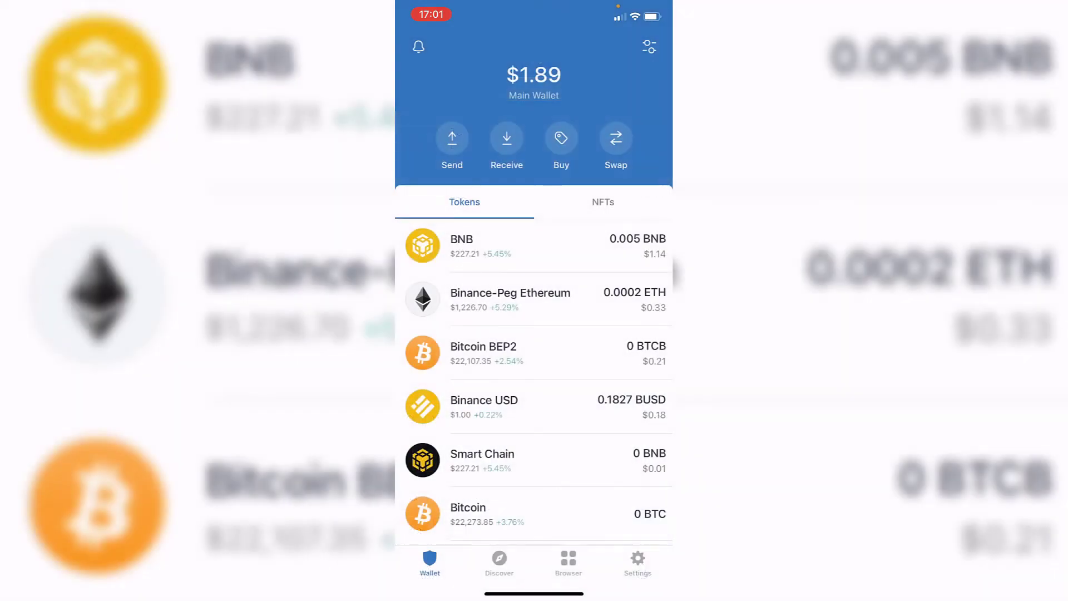
scroll(534, 317, "down", 10)
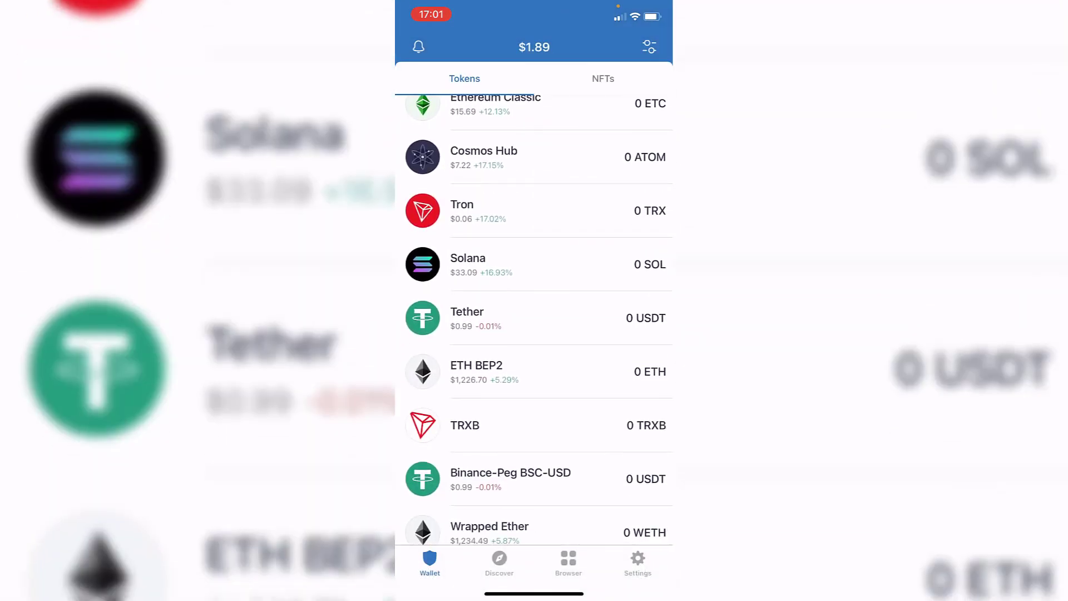
left_click(510, 478)
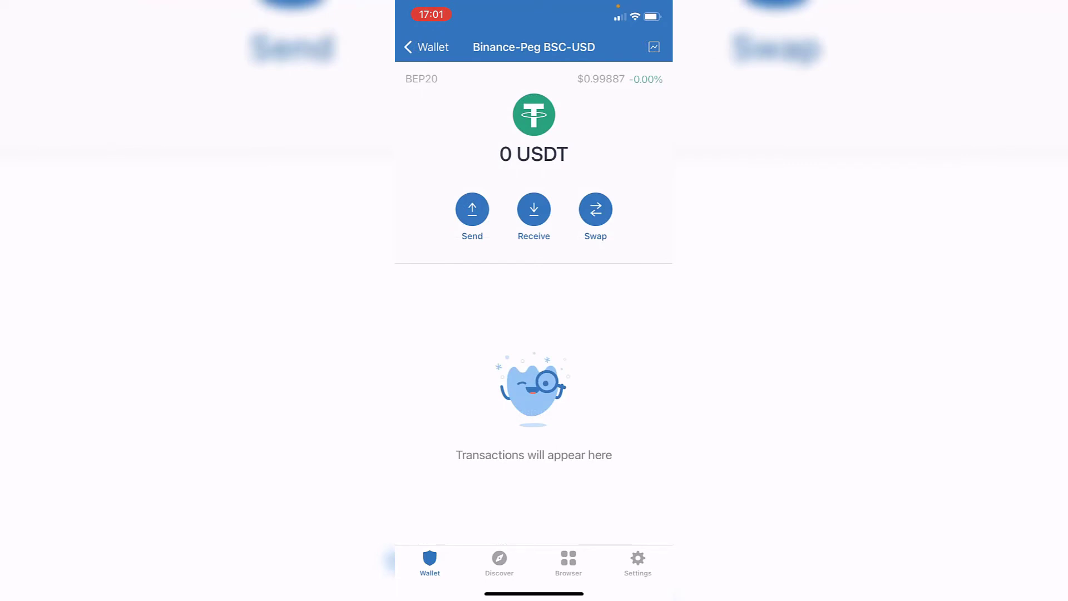
left_click(594, 209)
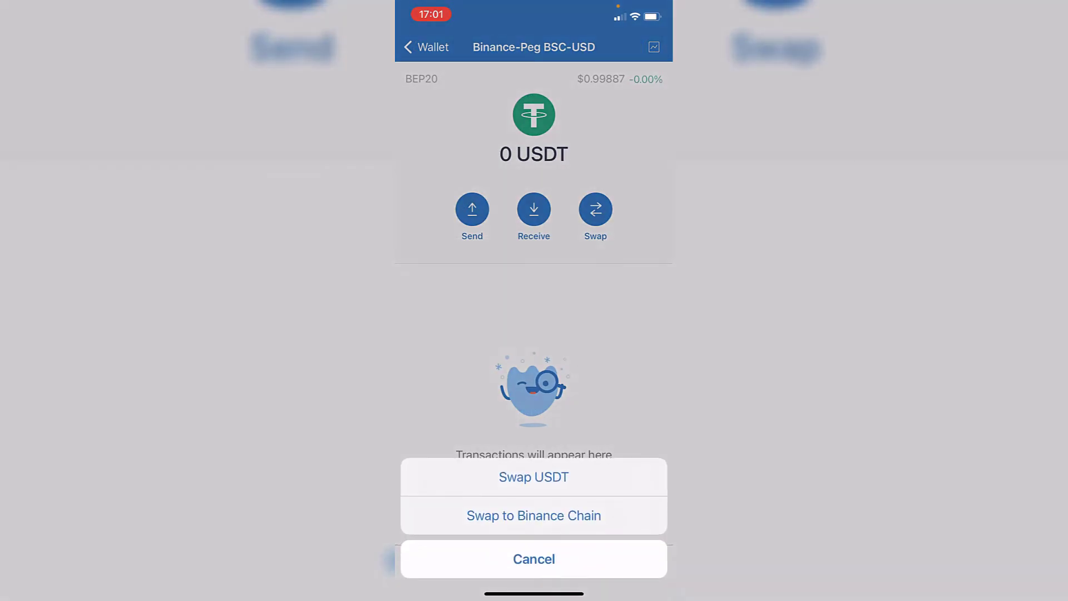
left_click(533, 477)
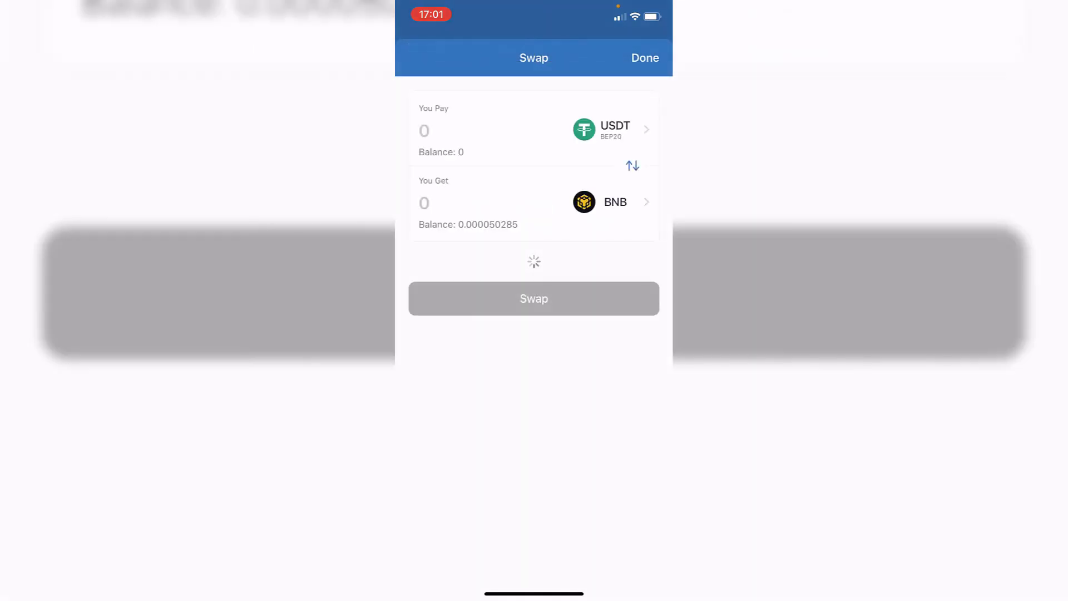
left_click(615, 202)
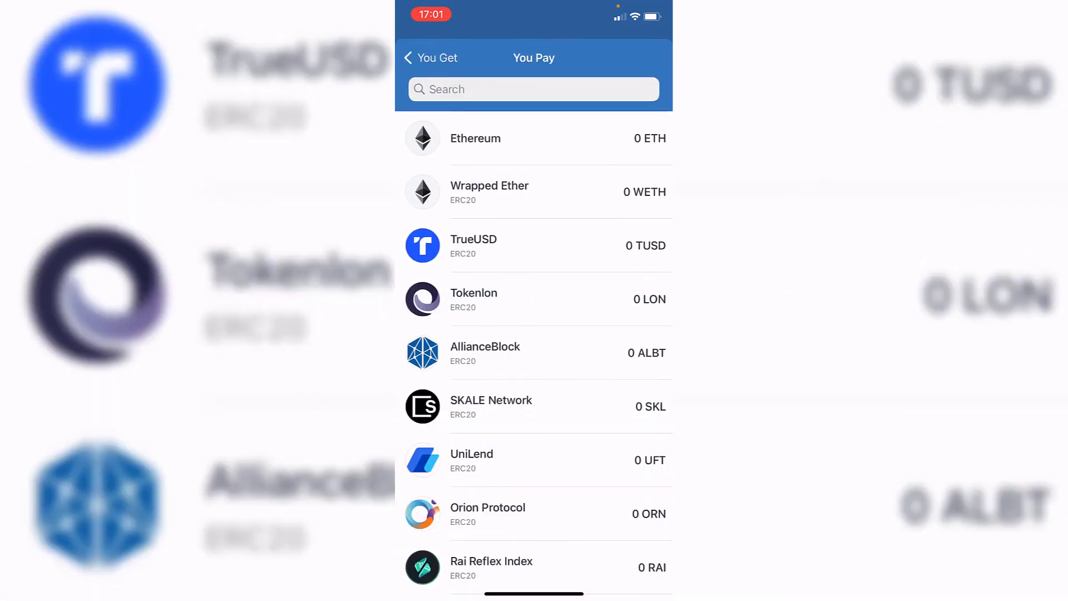
left_click(430, 58)
left_click(430, 57)
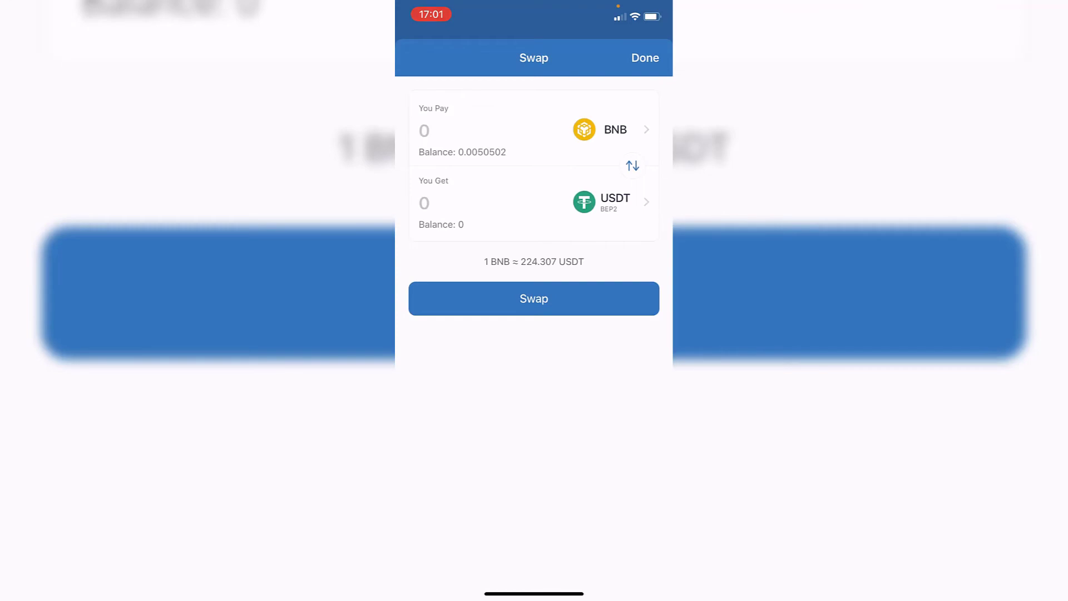
left_click(645, 57)
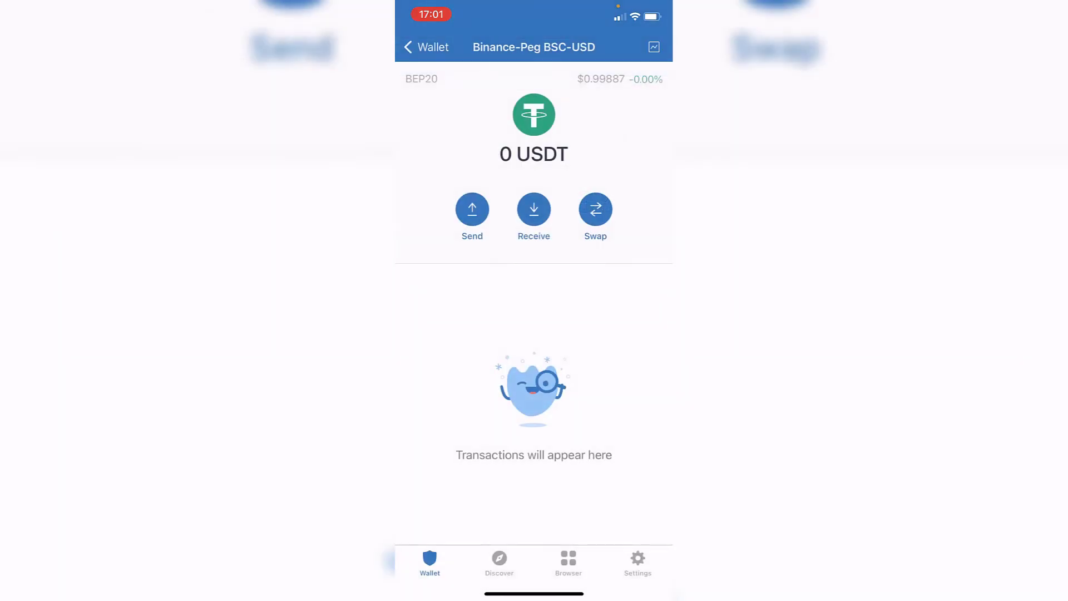
- Load pancakeswap.finance Add Liquidity for BNB and CAKE, dismissing the token picker unchanged
left_click(567, 564)
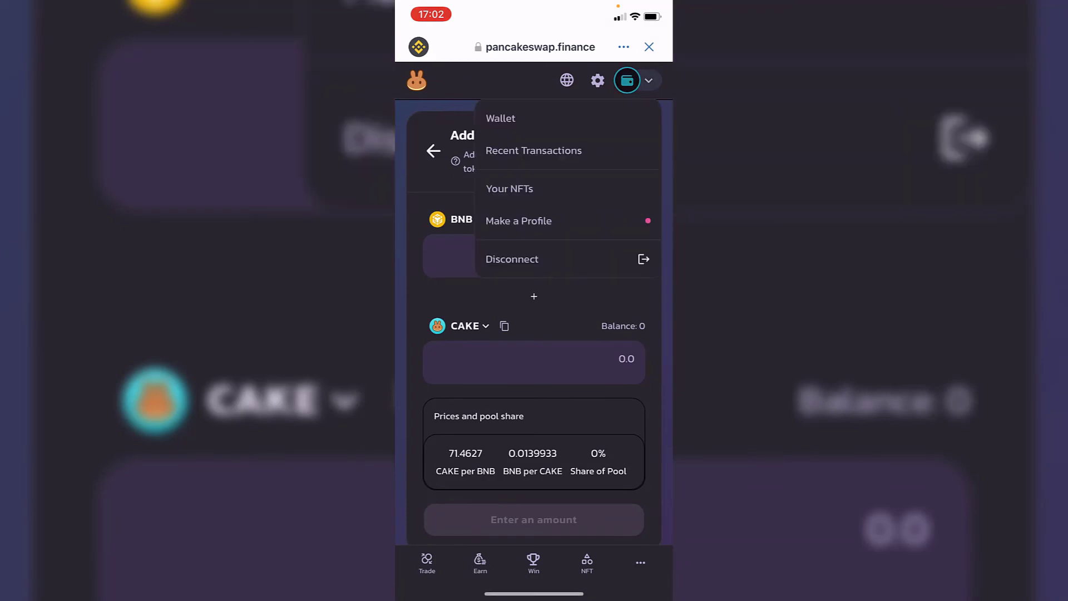
left_click(451, 251)
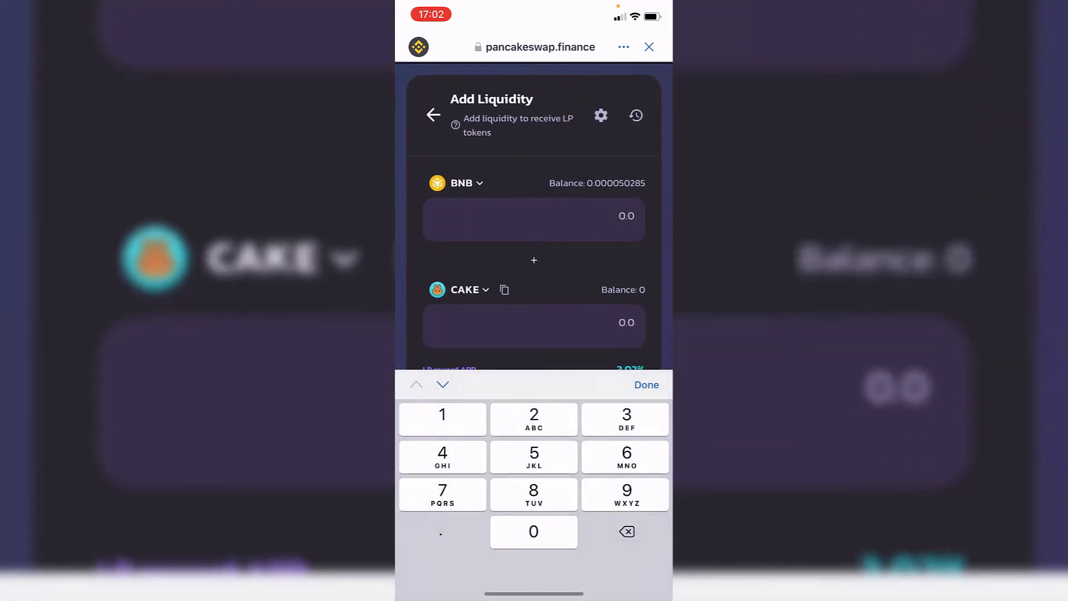
left_click(459, 182)
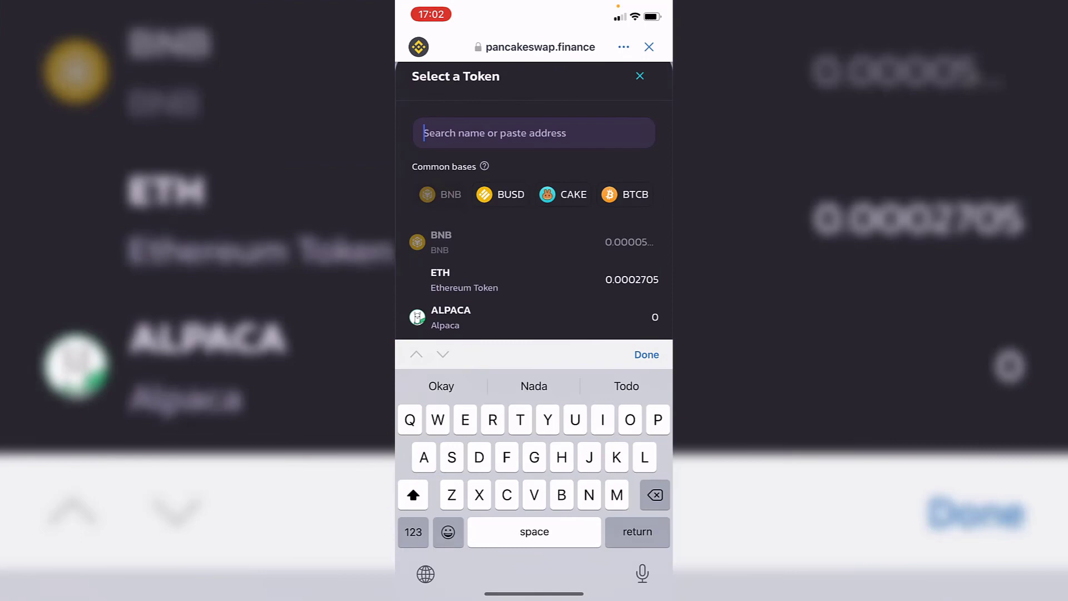
scroll(534, 280, "down", 2)
scroll(533, 280, "up", 2)
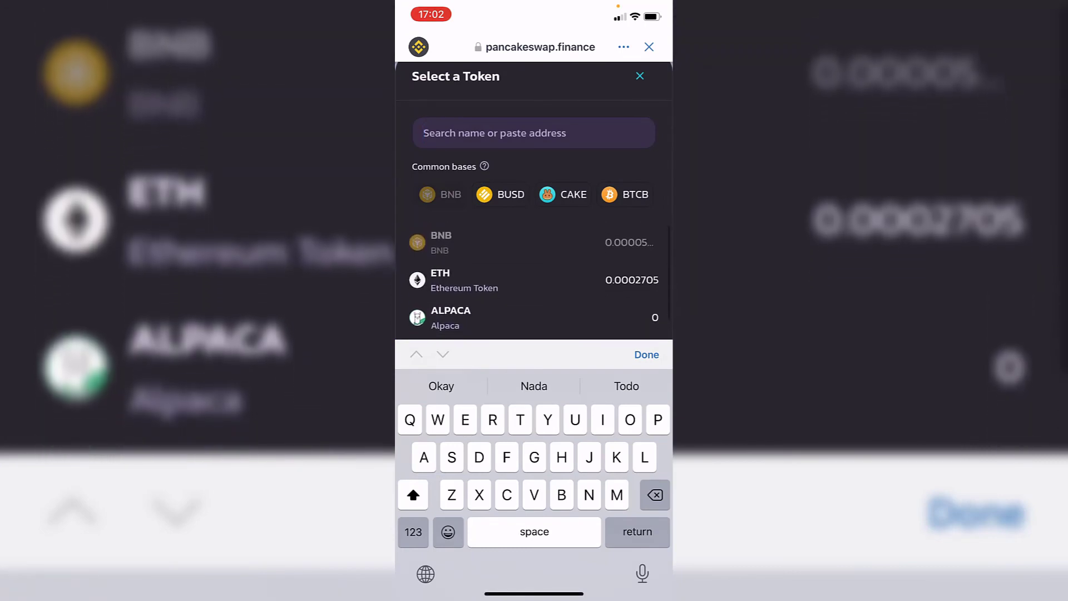
left_click(564, 194)
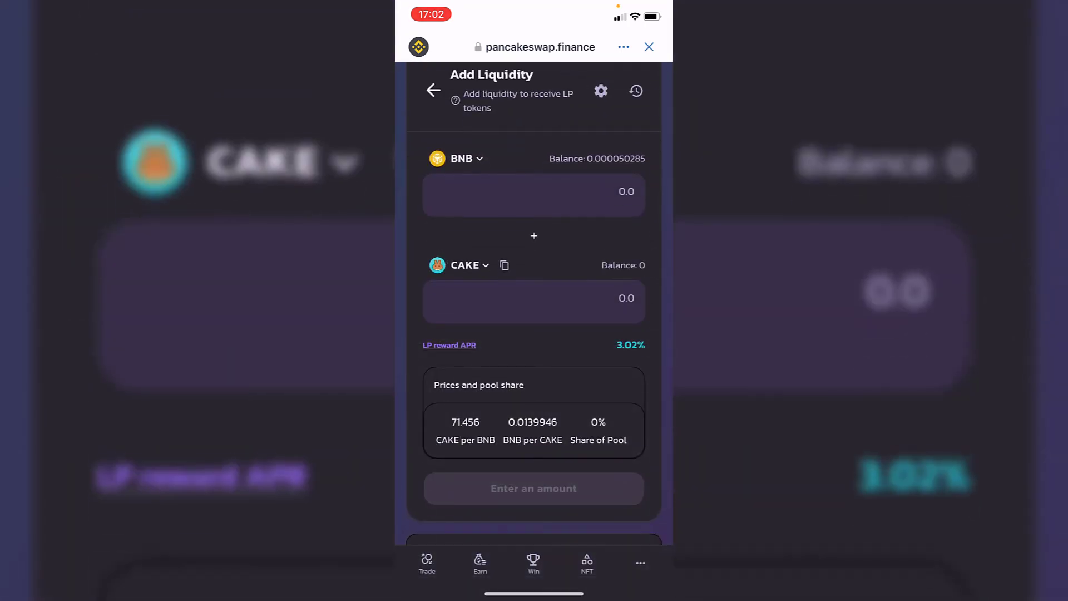